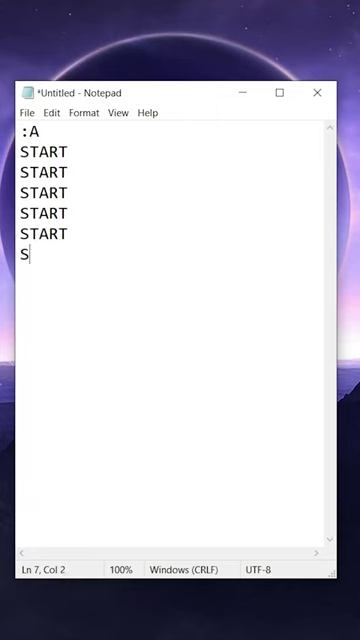
# Paste a large block of START lines, then undo the excess to leave about 80.
pyautogui.hotkey('ctrl', 'v')
pyautogui.hotkey('ctrl', 'v')
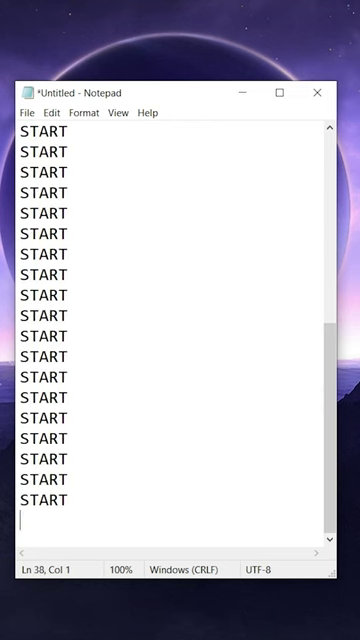
pyautogui.hotkey('ctrl', 'z')
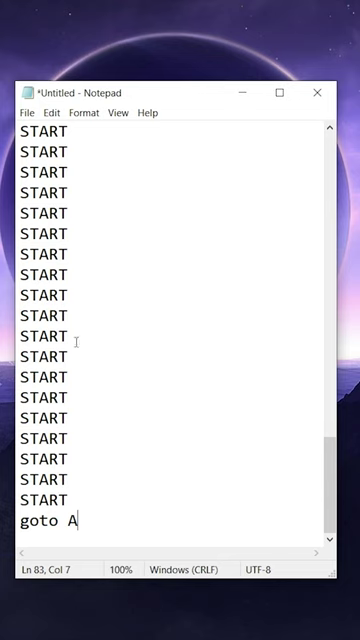
# Review the script and save it to the desktop as 'free games.bat'.
pyautogui.hotkey('ctrl', 'a')
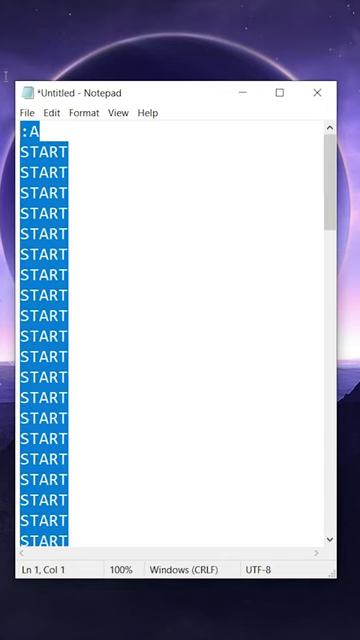
pyautogui.scroll(-5, 180, 340)
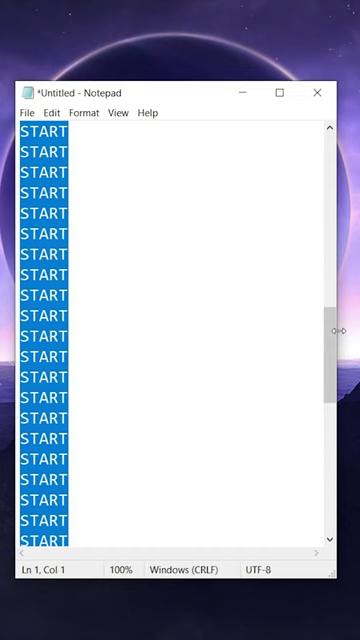
pyautogui.moveTo(328, 340); pyautogui.dragTo(341, 497)
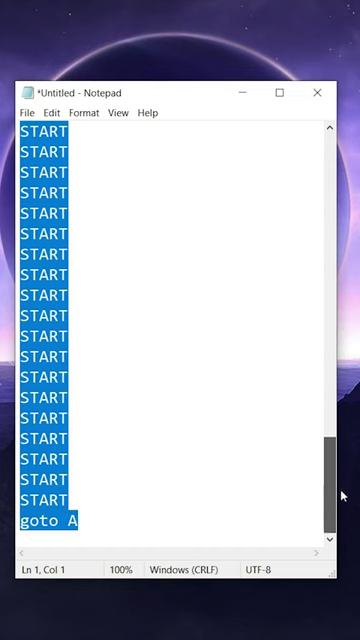
pyautogui.click(173, 495)
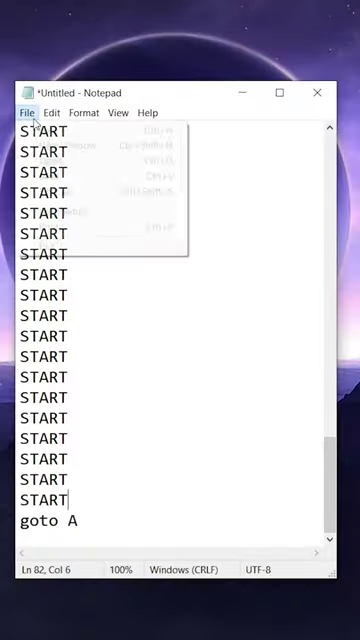
pyautogui.click(45, 190)
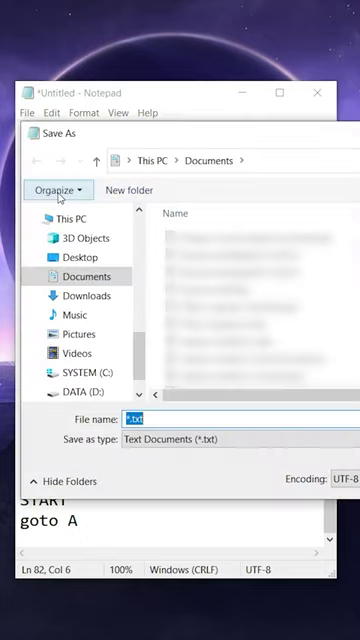
pyautogui.write('free games')
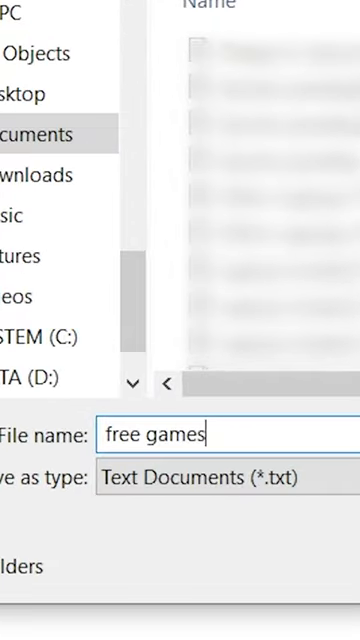
pyautogui.write('.bat')
pyautogui.press('Return')
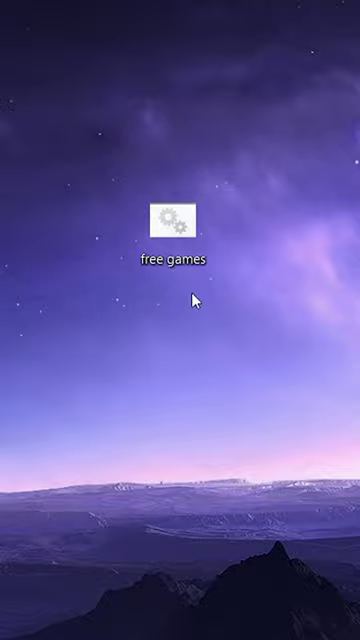